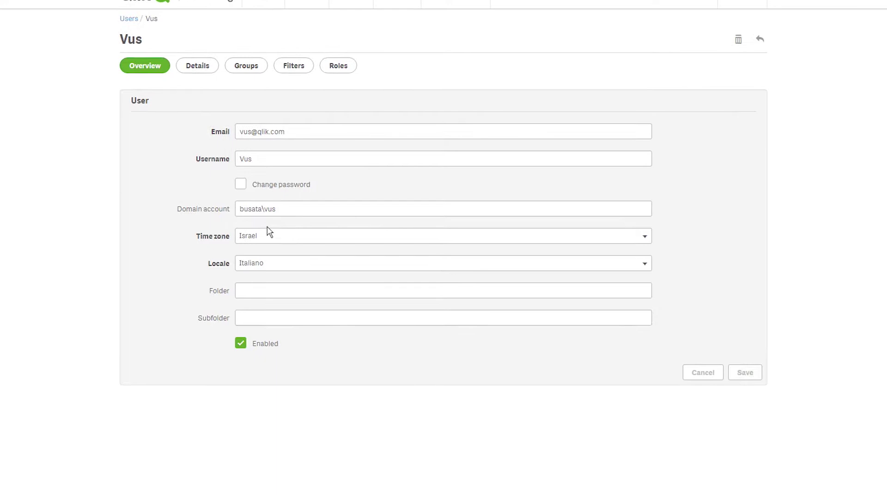
Step: Review the user's assigned roles, then open the Security roles list under Admin
left_click(338, 67)
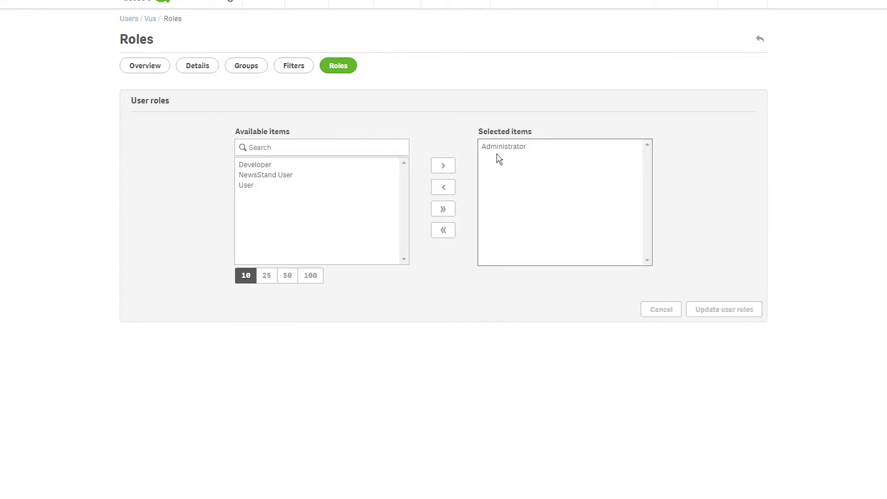
left_click(254, 43)
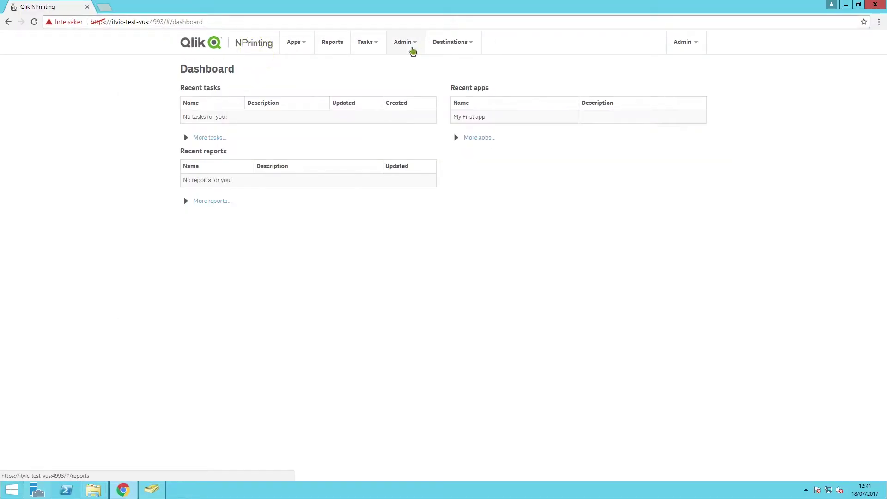
left_click(413, 48)
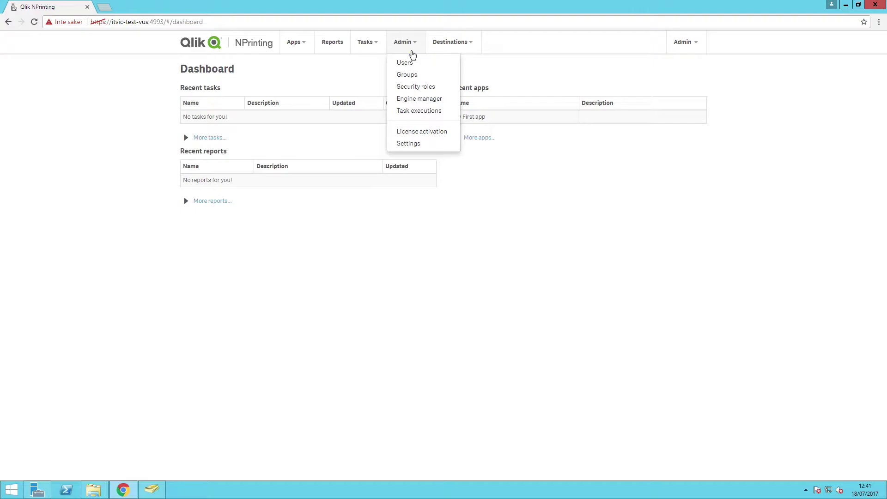
left_click(414, 88)
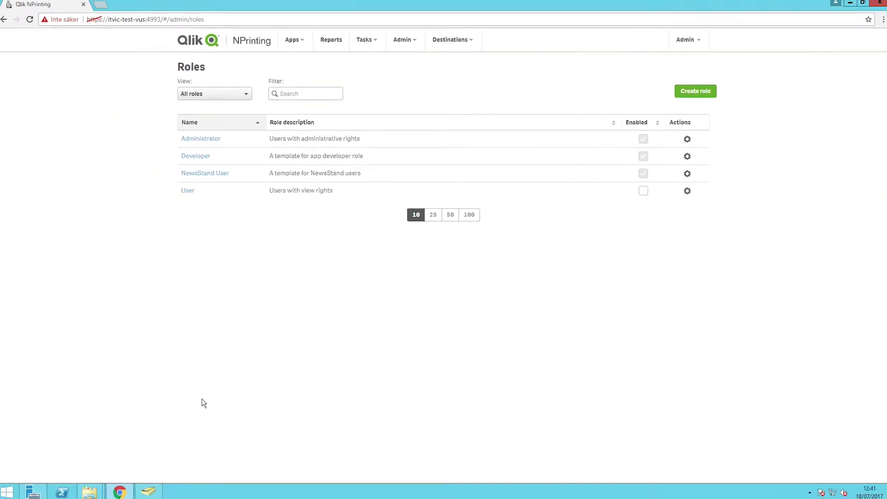
Step: Create a new group named NPrinting_NewsStand User in the NPrinting OU
left_click(152, 489)
right_click(492, 231)
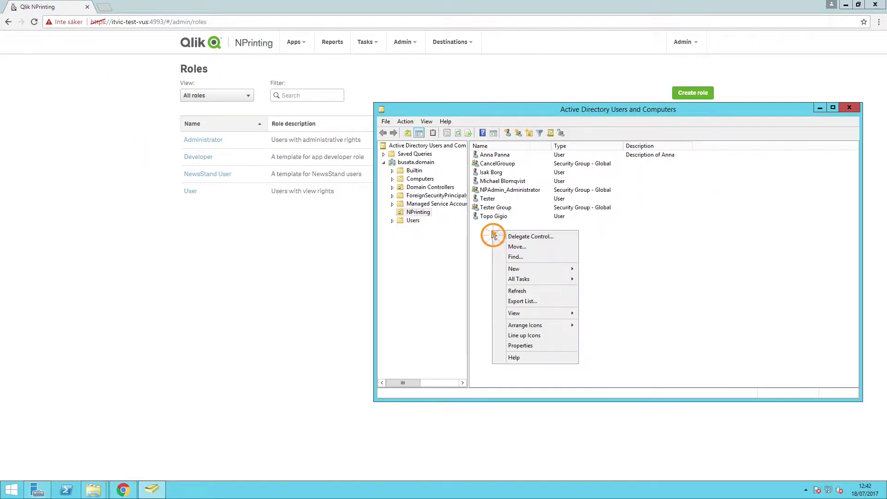
mouse_move(538, 271)
left_click(600, 291)
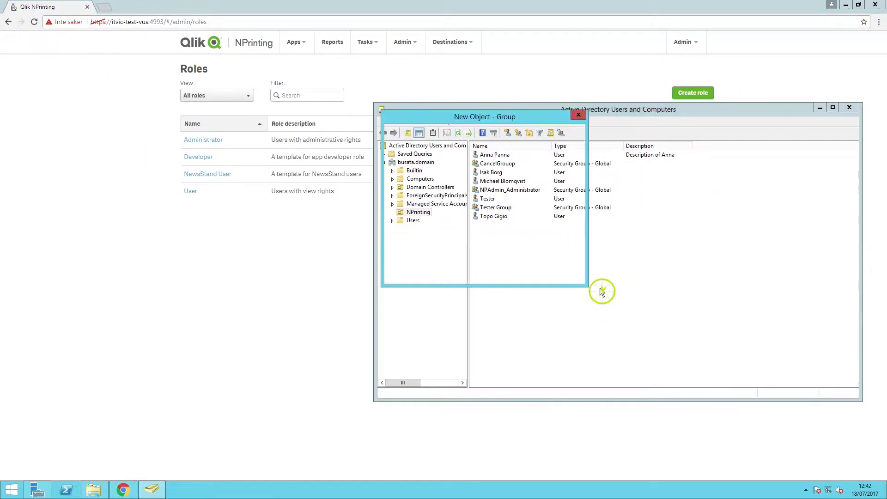
type("NPrinting_")
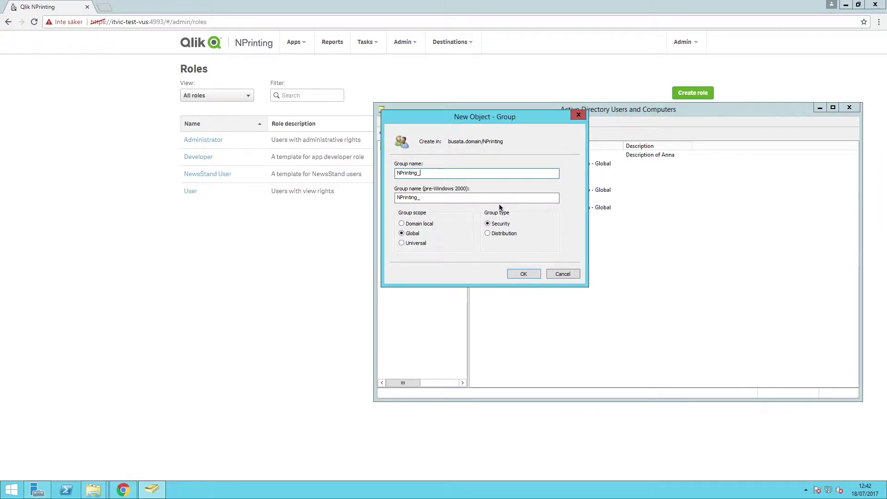
type("NewsStand ")
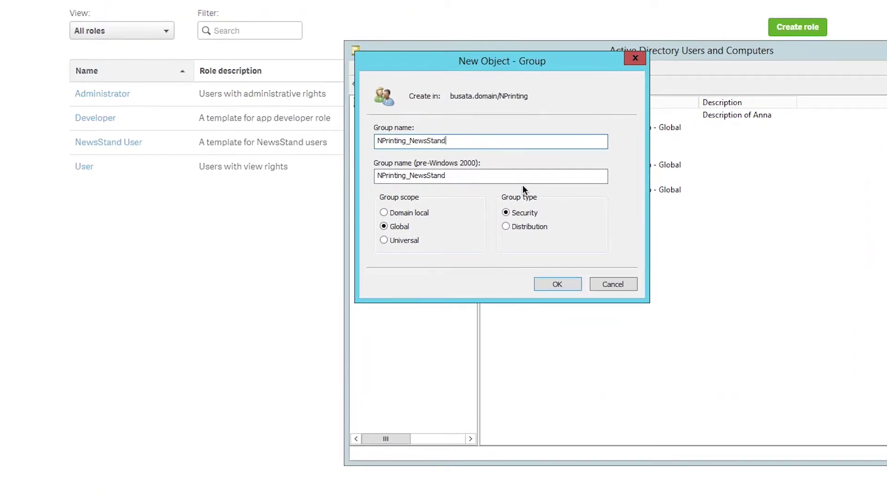
type("User")
left_click(555, 283)
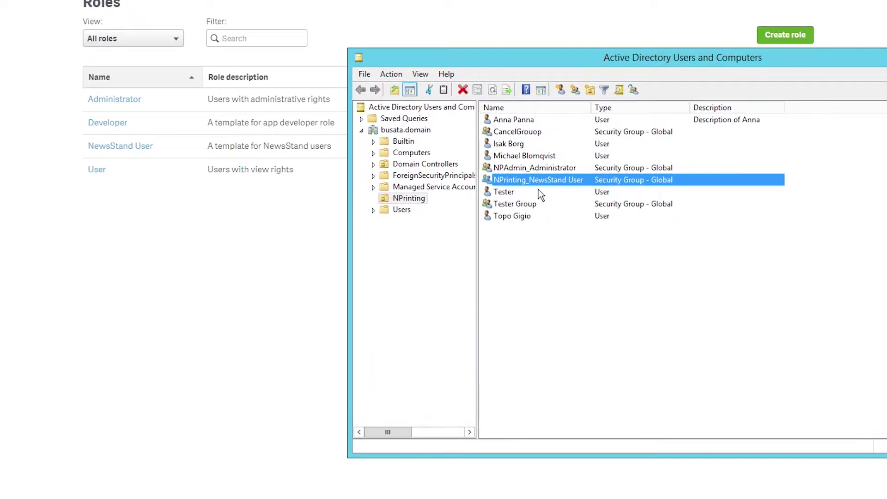
Step: Add two domain users as members of NPrinting_NewsStand User and apply the change
left_click(544, 183)
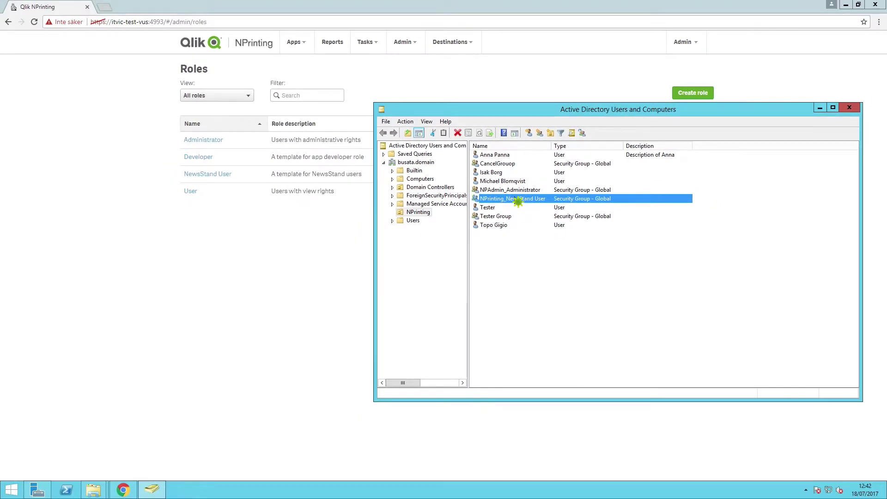
double_click(517, 199)
left_click(395, 160)
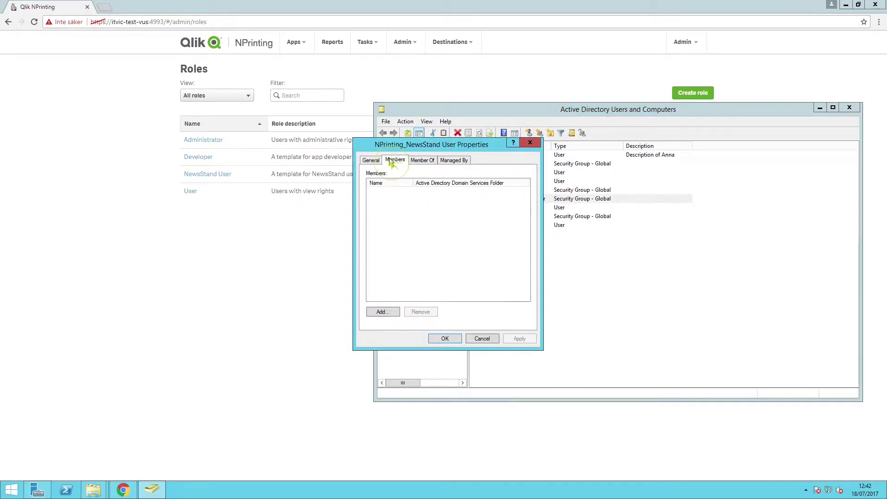
left_click(382, 312)
type("isak")
left_click(511, 258)
left_click(377, 311)
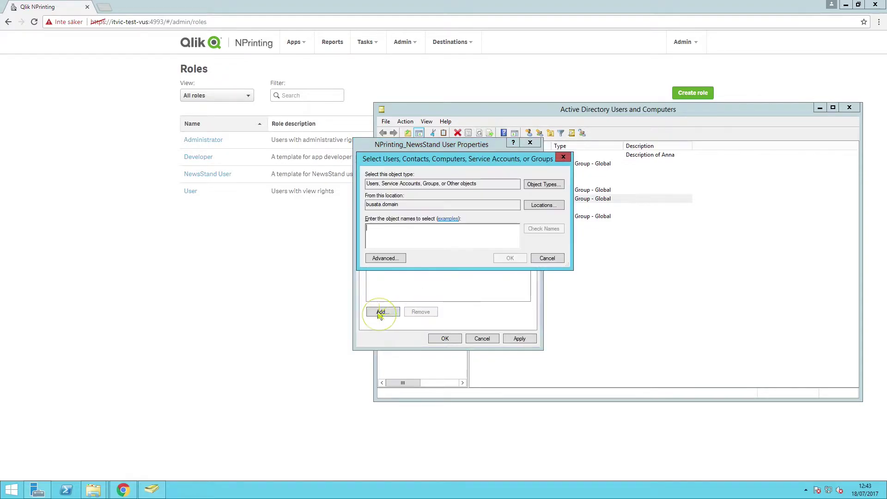
type("Mic")
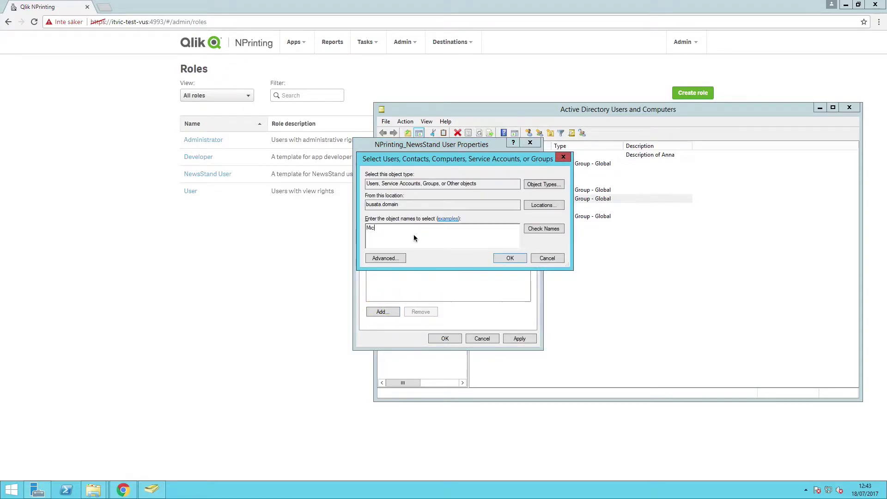
left_click(534, 230)
left_click(509, 258)
left_click(519, 339)
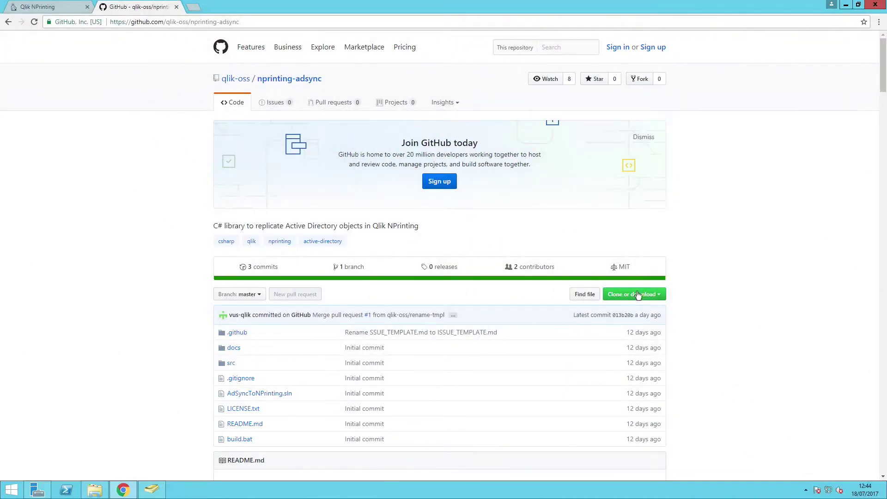
Step: Download the nprinting-adsync repository as a ZIP and extract it in Downloads
left_click(638, 295)
left_click(640, 365)
left_click(95, 470)
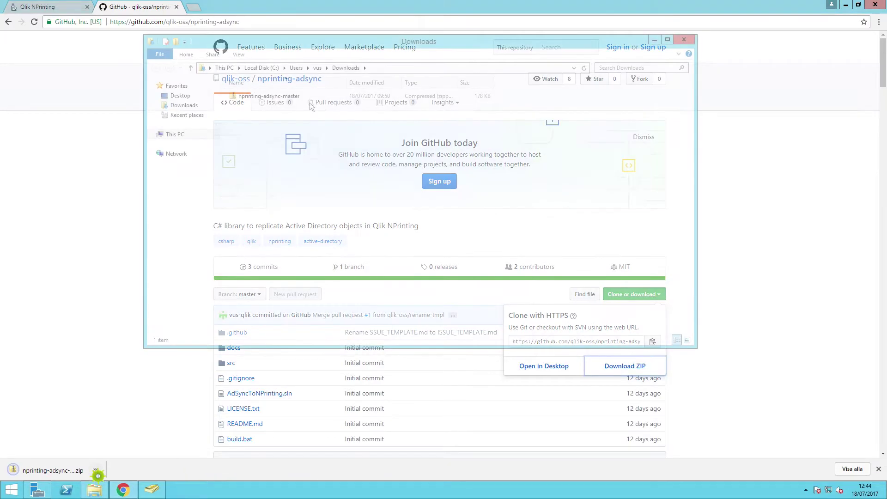
right_click(278, 98)
left_click(309, 125)
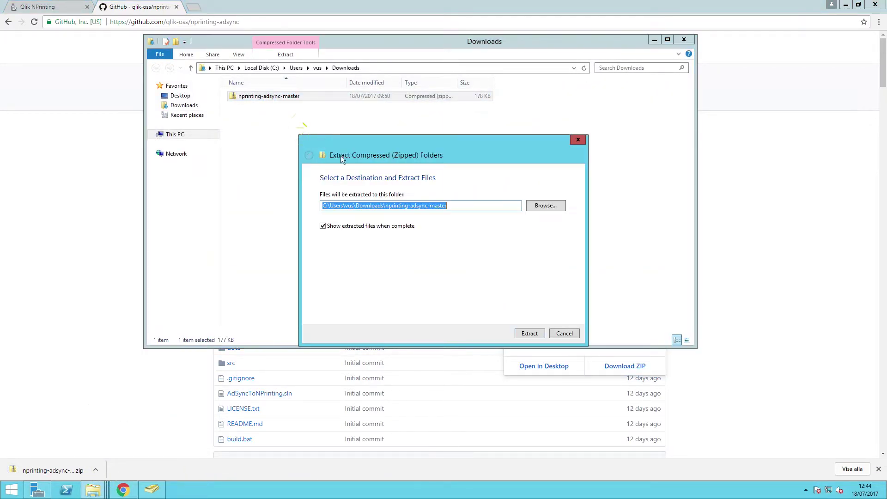
left_click(529, 333)
Step: Go to nprinting-adsync-master\src\ADSyncDemoApp and edit adsyncnprinting.config in Notepad++
double_click(277, 109)
double_click(257, 128)
double_click(265, 118)
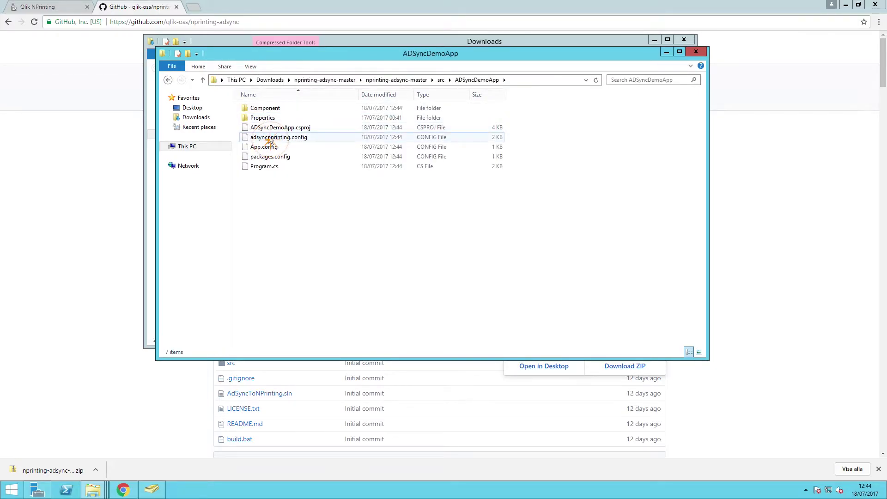
right_click(268, 138)
left_click(285, 153)
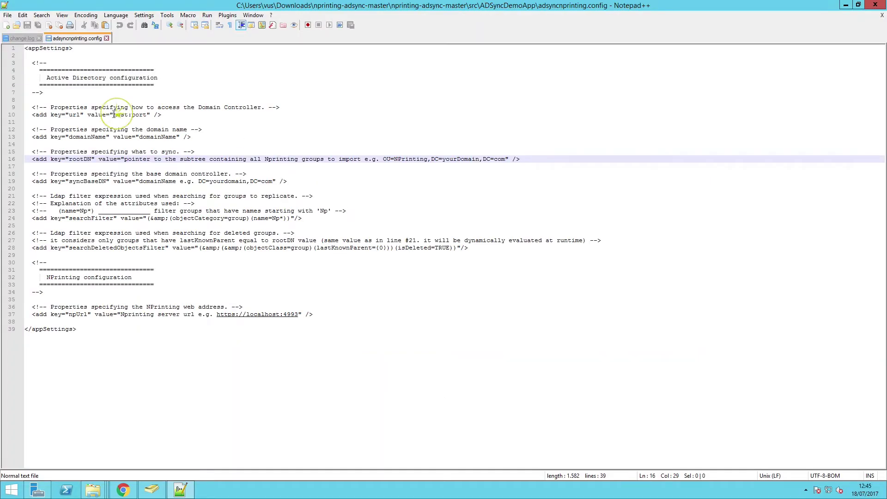
Step: Paste the domain controller address into the url and set domainName to busata
left_click_drag(113, 115, 150, 114)
key("ctrl+v")
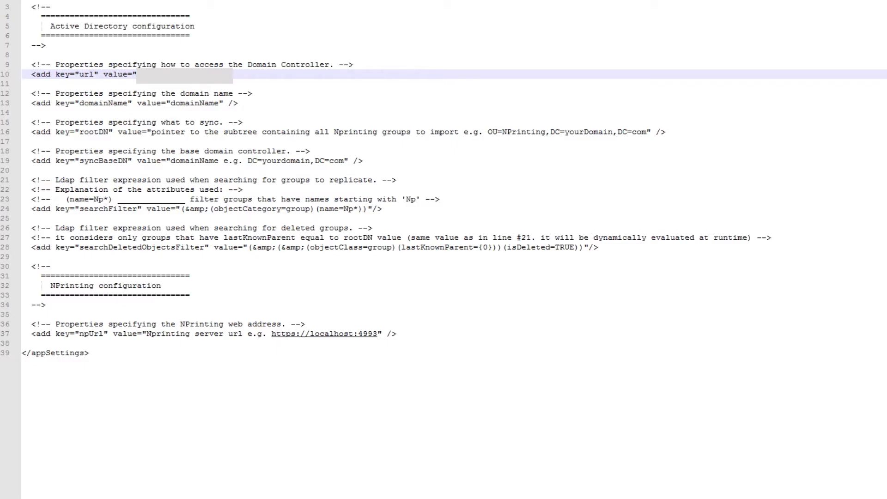
double_click(187, 102)
type("busata")
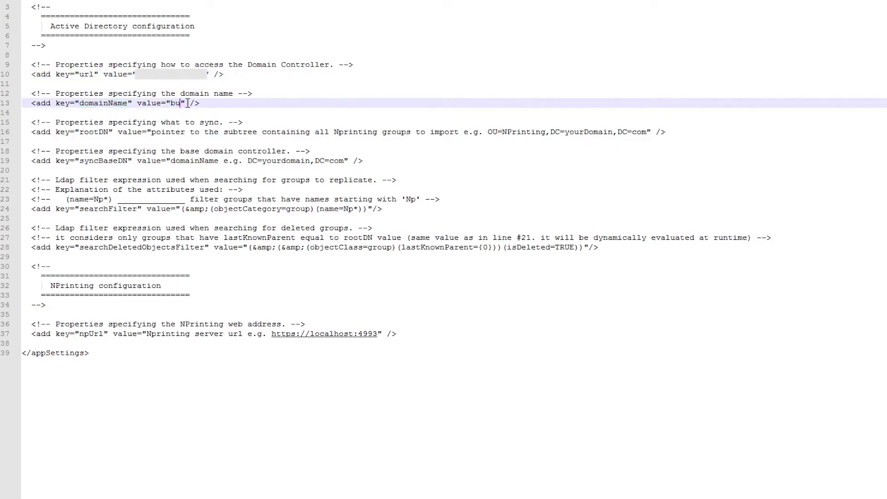
Step: Remove the rootDN example text and replace yourDomain with busata
left_click(153, 132)
left_click_drag(151, 133, 488, 132)
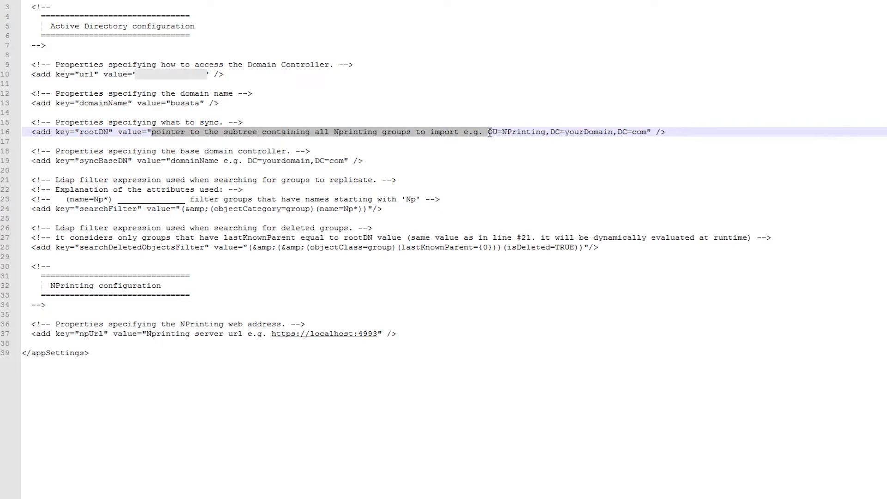
key("Delete")
double_click(247, 132)
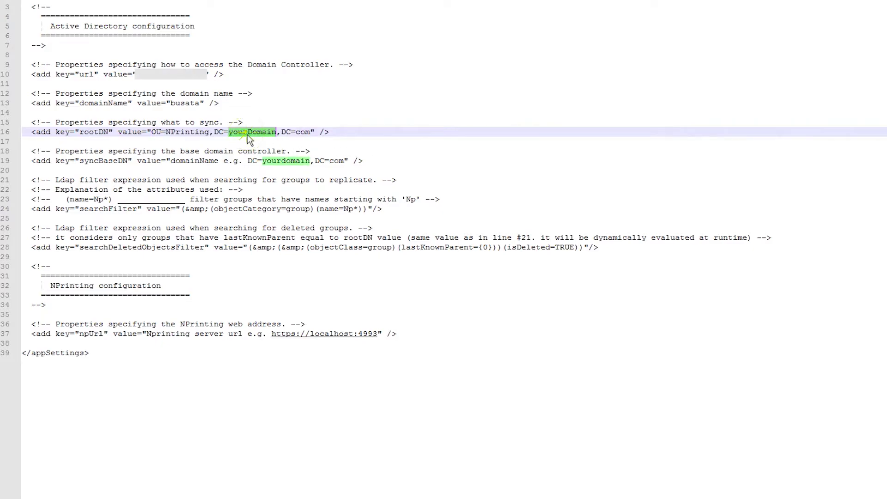
type("busata")
double_click(278, 132)
Step: Replace the syncBaseDN placeholder with DC=busata, picking busata from autocomplete
left_click_drag(171, 161, 249, 160)
key("Delete")
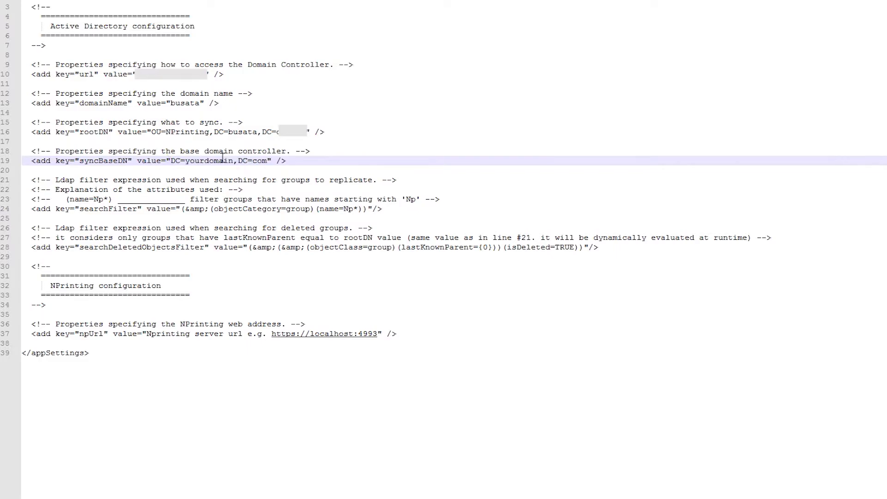
double_click(218, 160)
type("b")
key("Down")
key("Down")
key("Return")
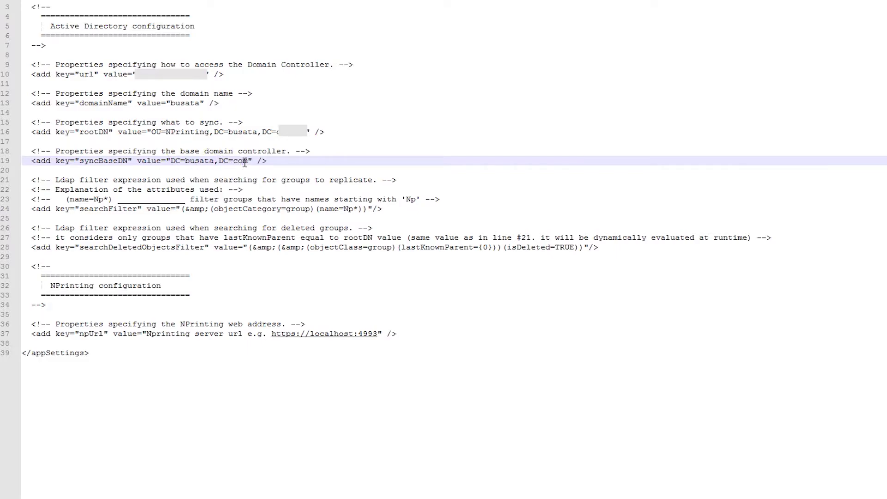
left_click(202, 180)
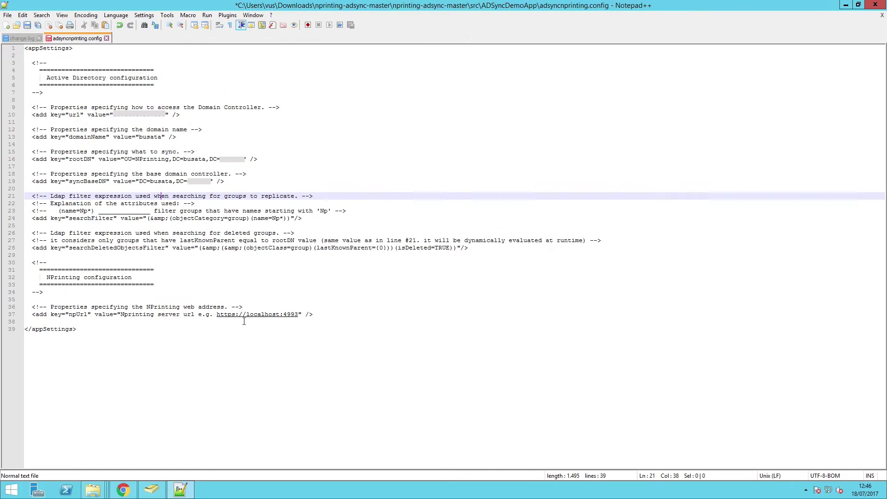
Step: Copy the NPrinting server address from the browser into the npUrl value
left_click(123, 489)
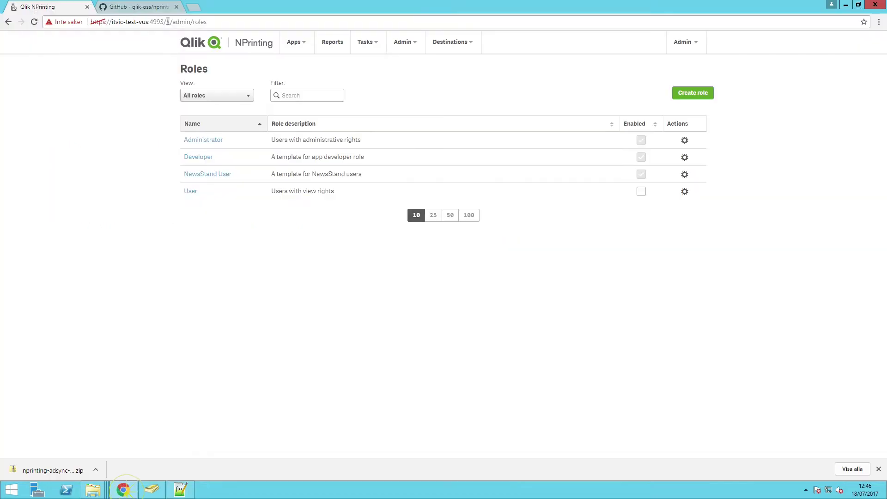
left_click_drag(163, 21, 90, 22)
key("ctrl+c")
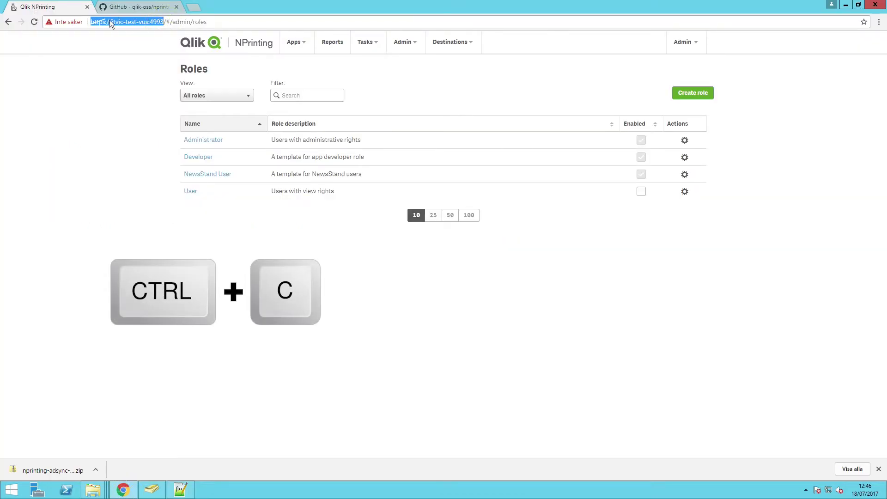
left_click(180, 489)
left_click_drag(120, 314, 296, 314)
key("ctrl+v")
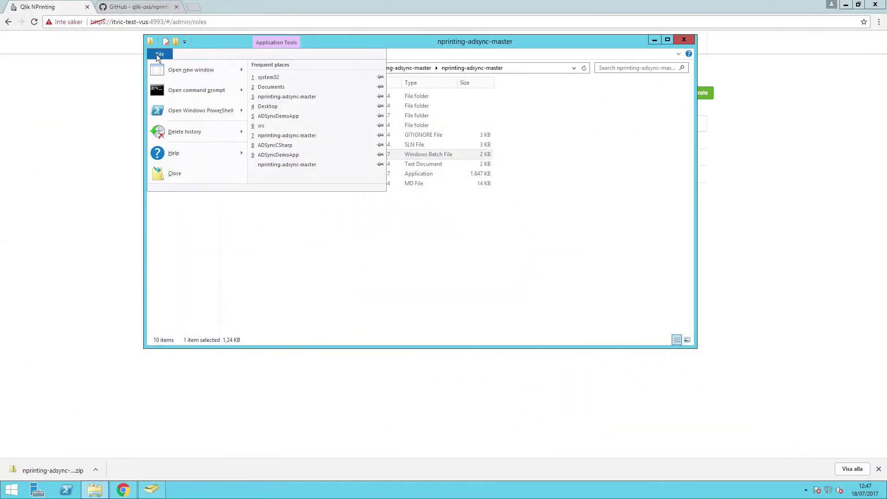
Step: Build the nprinting-adsync solution with msbuild from a command prompt in the project folder
left_click(178, 89)
type("msbuild")
key("Return")
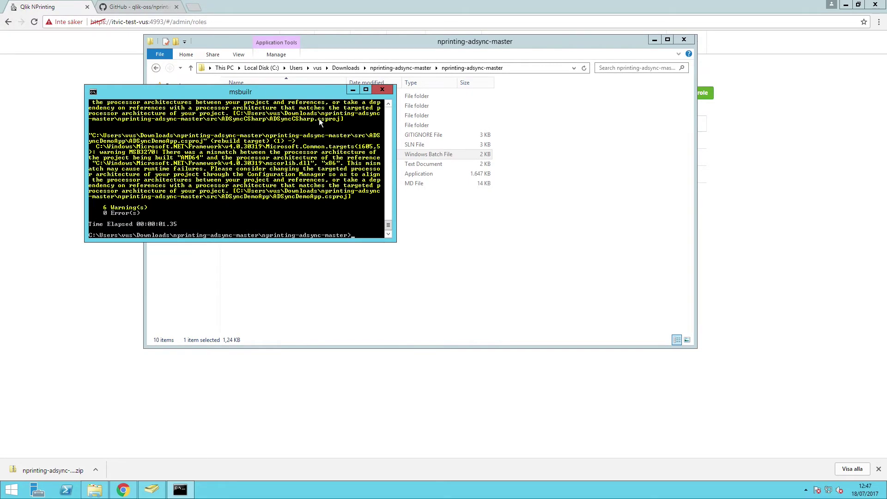
left_click(382, 89)
Step: Run ADSyncDemoApp.exe from the src\ADSyncDemoApp build folder with the domain account and password
left_click(247, 106)
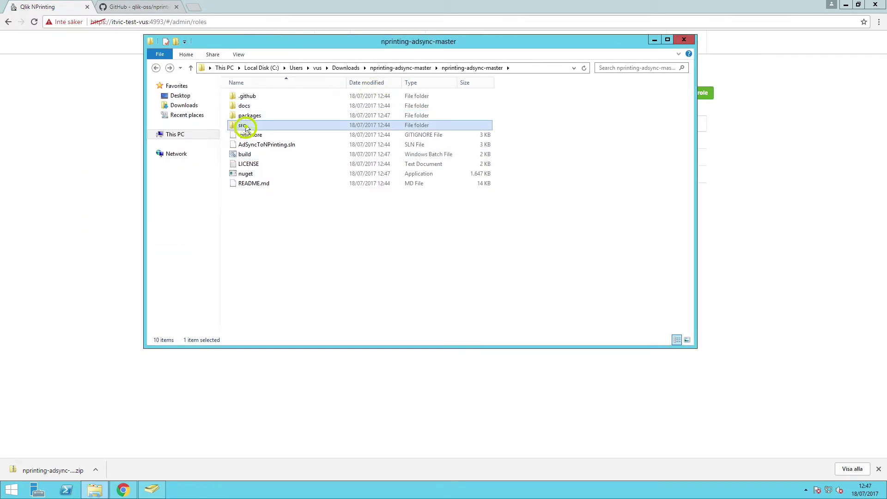
double_click(240, 125)
double_click(259, 106)
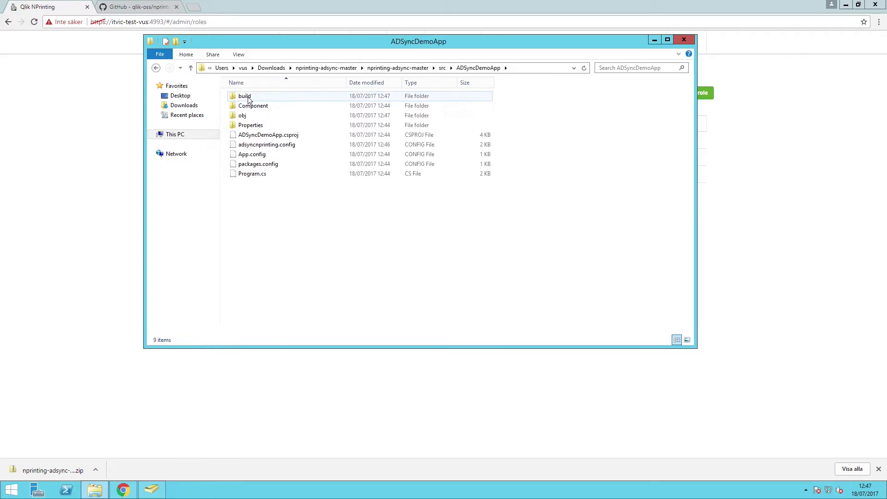
double_click(246, 96)
left_click(159, 55)
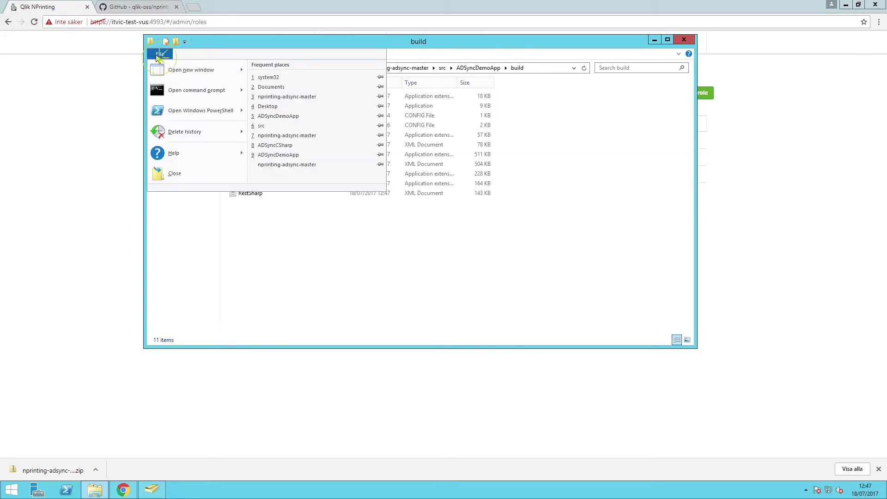
left_click(180, 87)
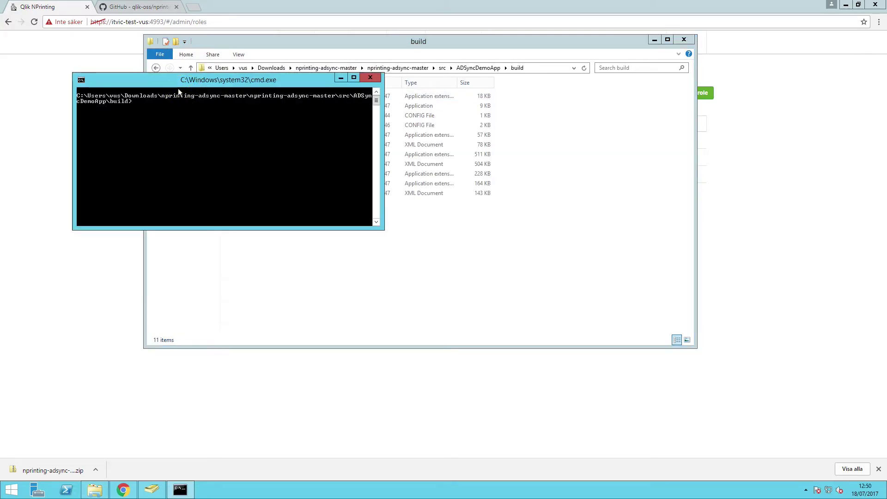
type("ADSyncDemoApp.exe -u")
type(" busata\\vus -p")
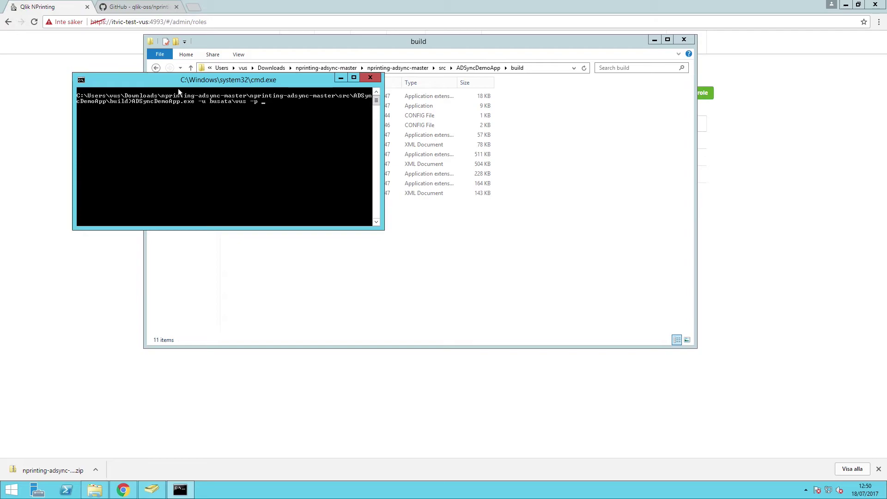
type(" password")
key("Return")
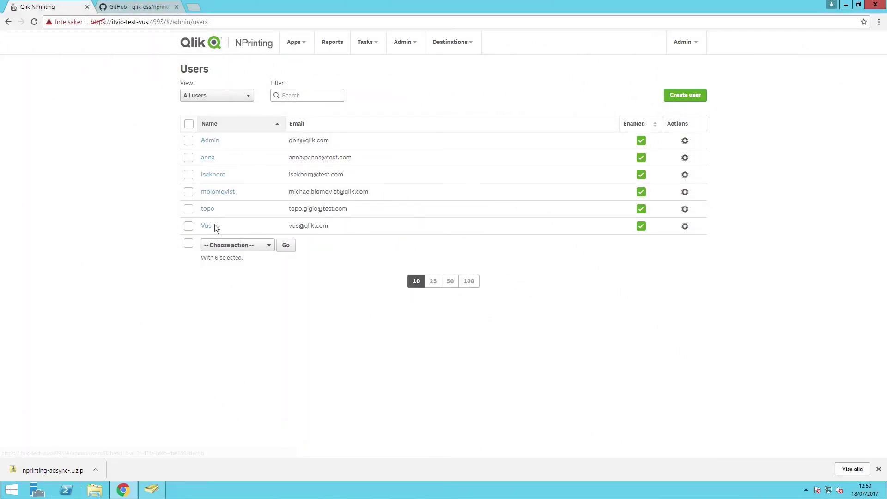
Step: Open the NPrinting Groups list under Admin and view the NPAdmin_Administrator group
left_click(404, 43)
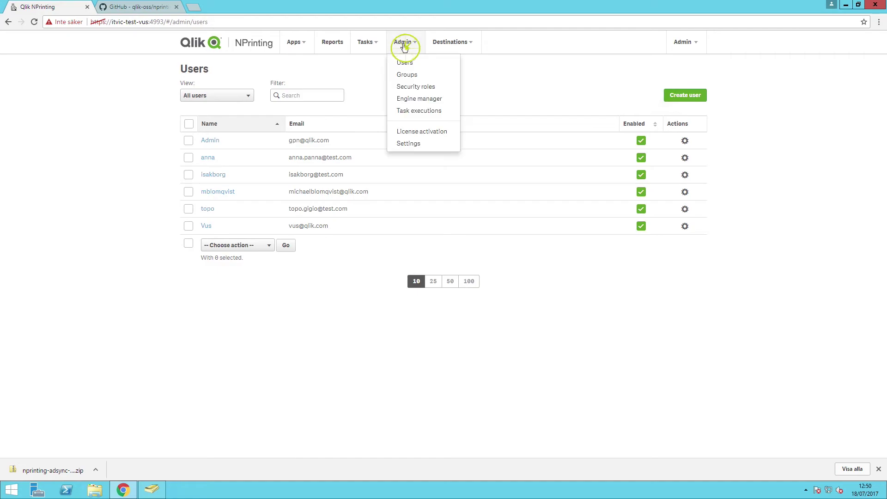
left_click(407, 74)
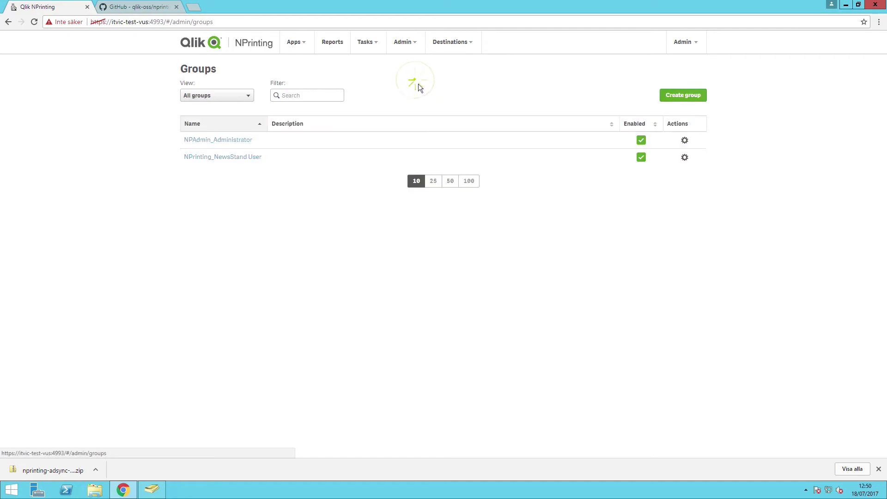
left_click(227, 145)
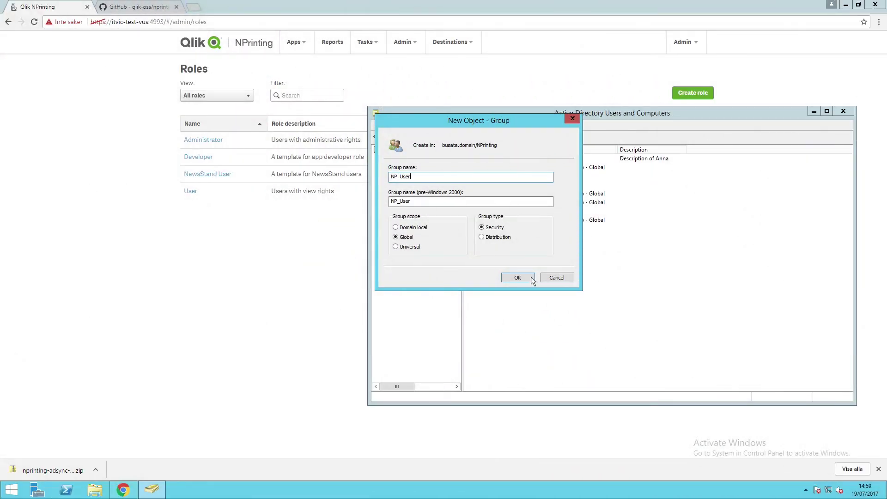
Step: Create the NP_User group and add the Tester account as its member
left_click(526, 276)
double_click(484, 194)
left_click(555, 152)
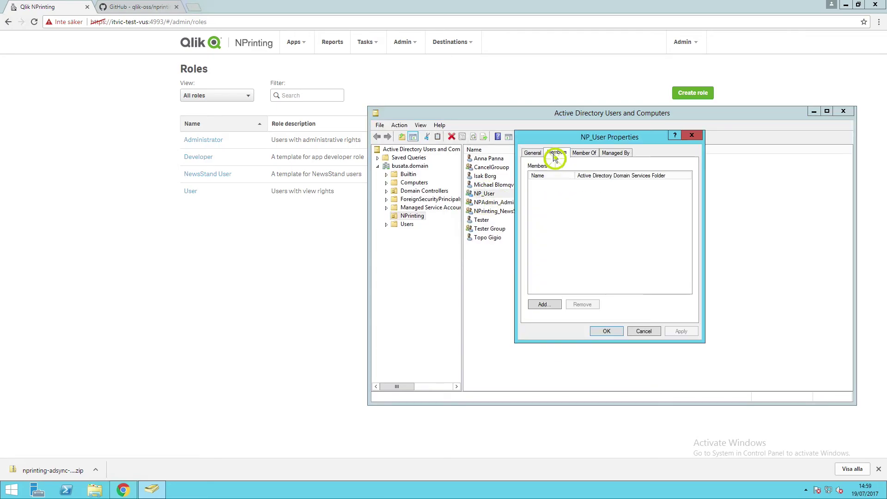
left_click(544, 303)
type("tes")
left_click(705, 221)
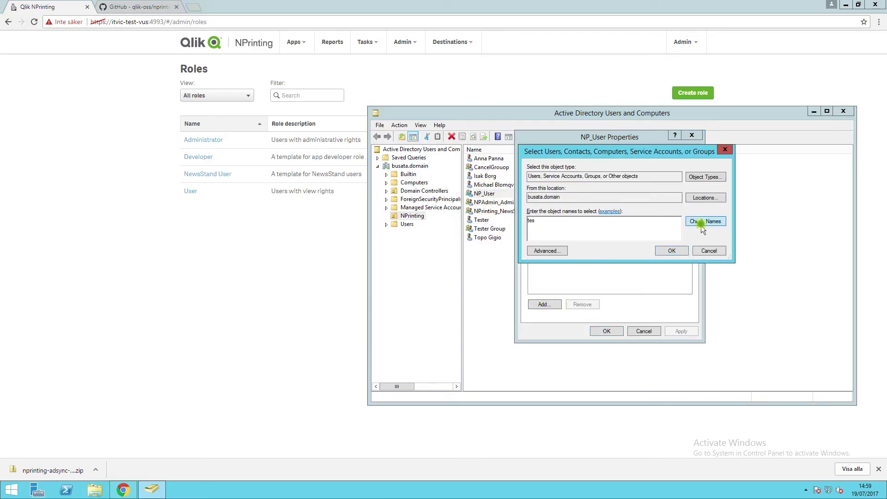
left_click(561, 225)
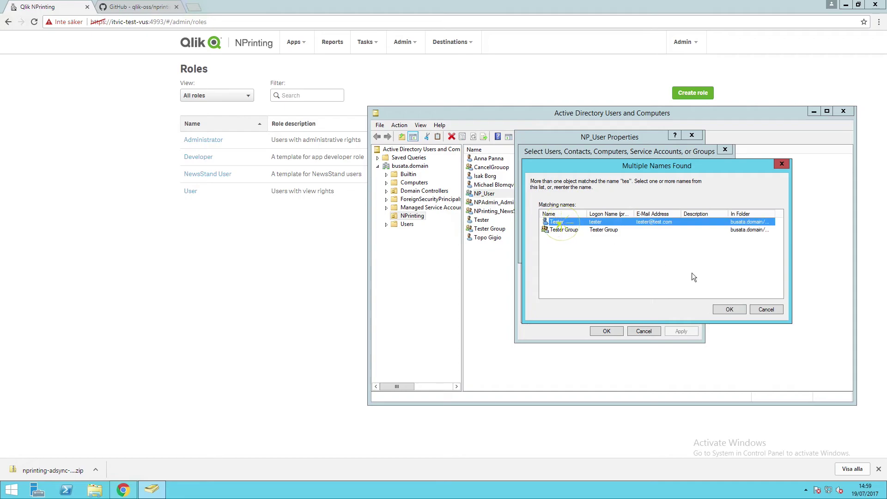
left_click(728, 309)
left_click(666, 252)
left_click(679, 332)
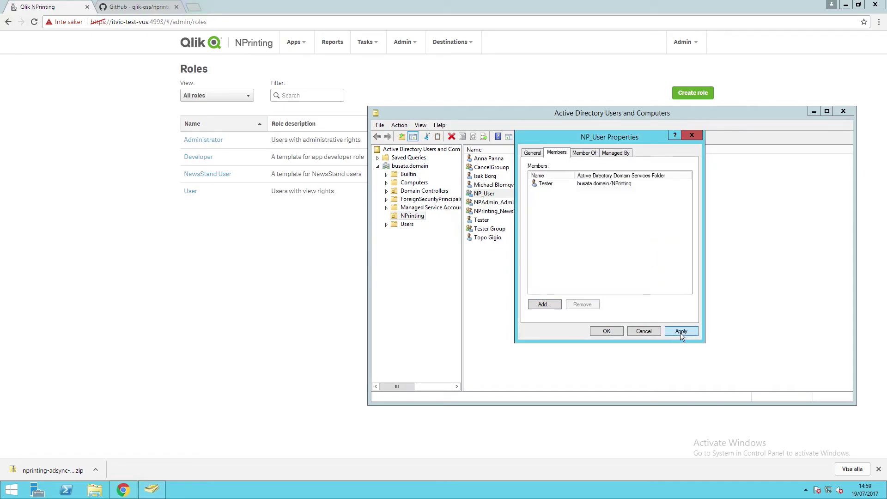